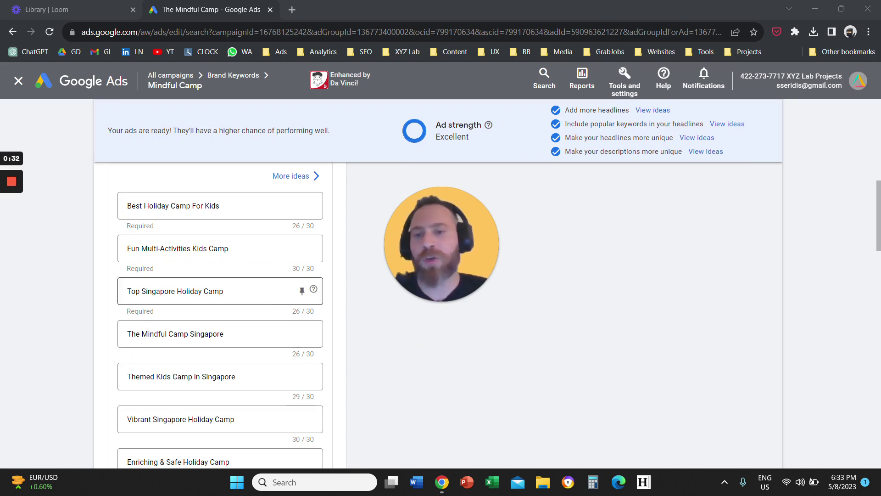
# Review the ad and highlight part of the current preview headline.
pyautogui.scroll(-10, 262, 299)
pyautogui.scroll(3, 262, 299)
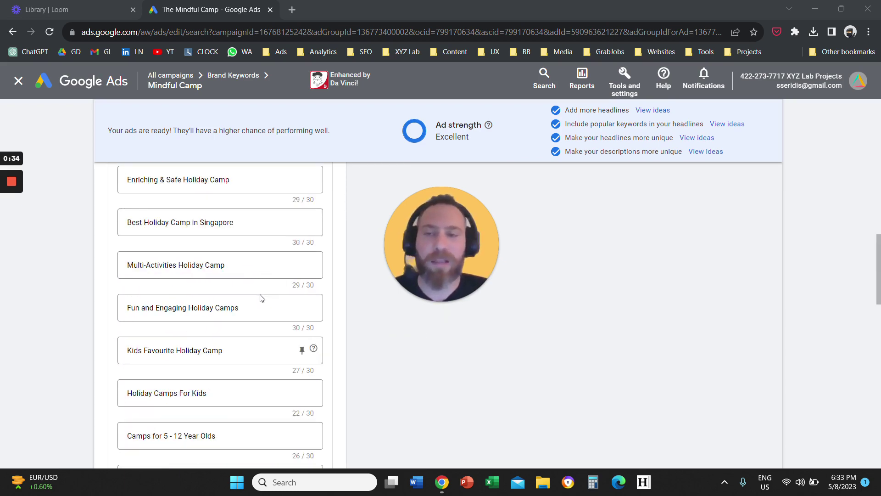
pyautogui.scroll(-9, 261, 299)
pyautogui.scroll(3, 260, 299)
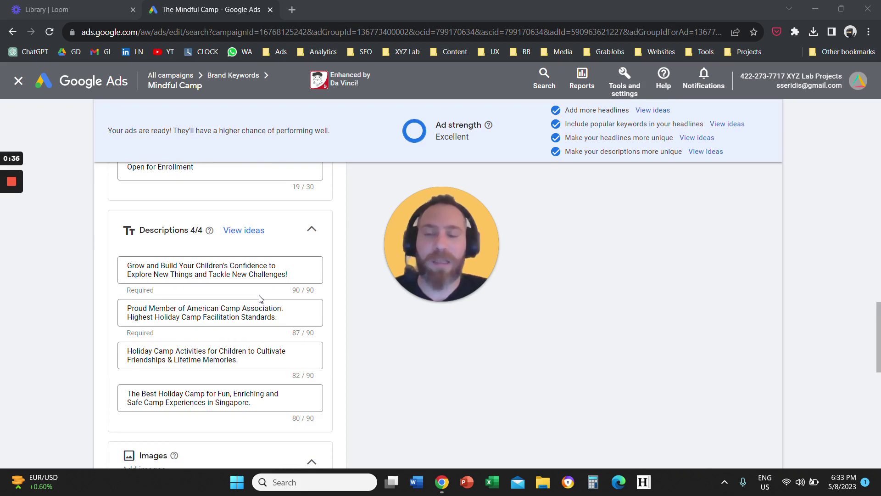
pyautogui.scroll(5, 260, 299)
pyautogui.scroll(10, 261, 299)
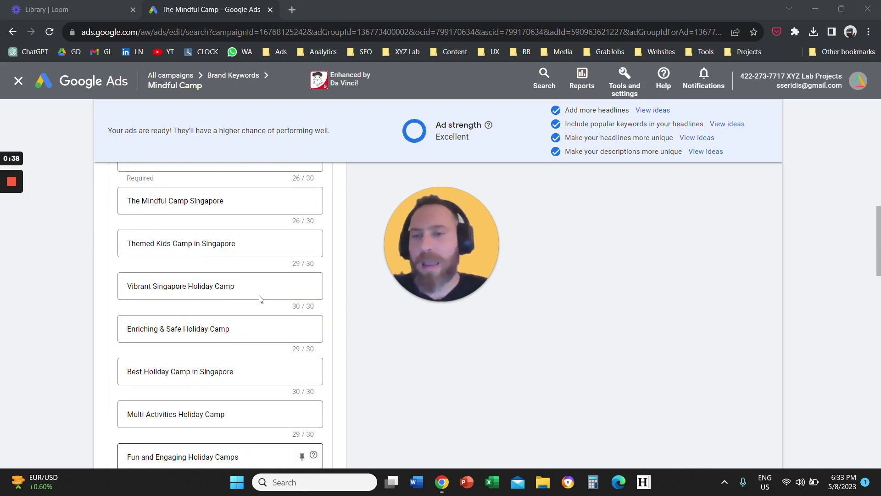
pyautogui.scroll(-1, 260, 299)
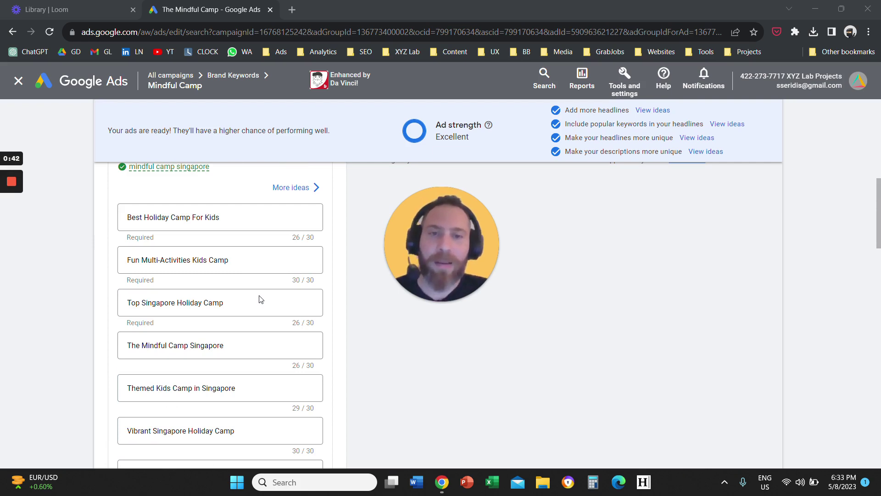
pyautogui.scroll(3, 261, 300)
pyautogui.scroll(3, 260, 299)
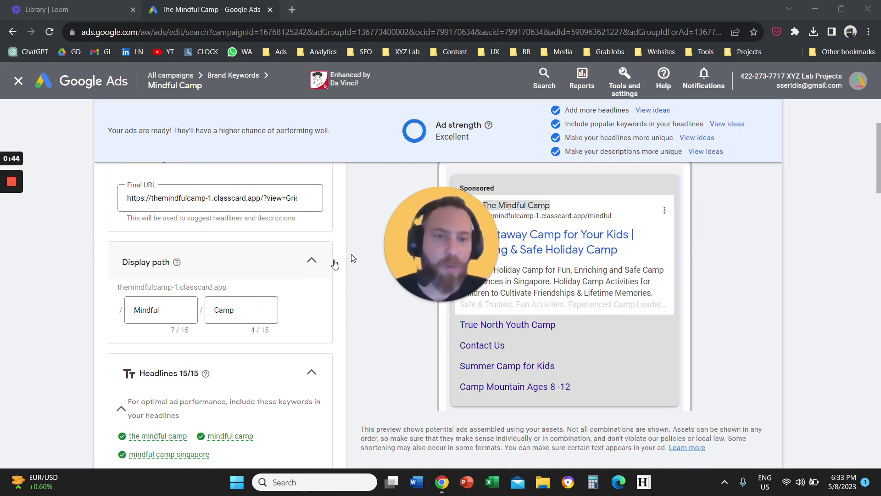
pyautogui.moveTo(571, 236); pyautogui.dragTo(643, 252)
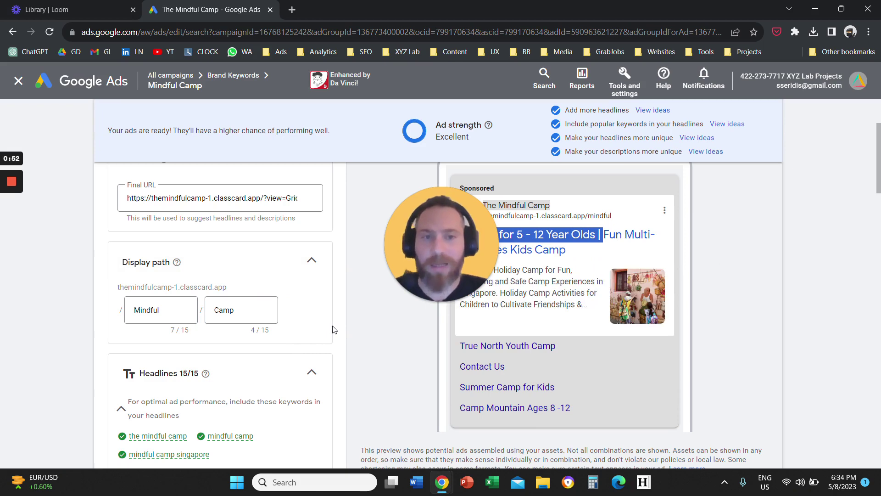
# Look at the first headline's pinning options and close them without changes.
pyautogui.scroll(-2, 333, 330)
pyautogui.scroll(-5, 334, 330)
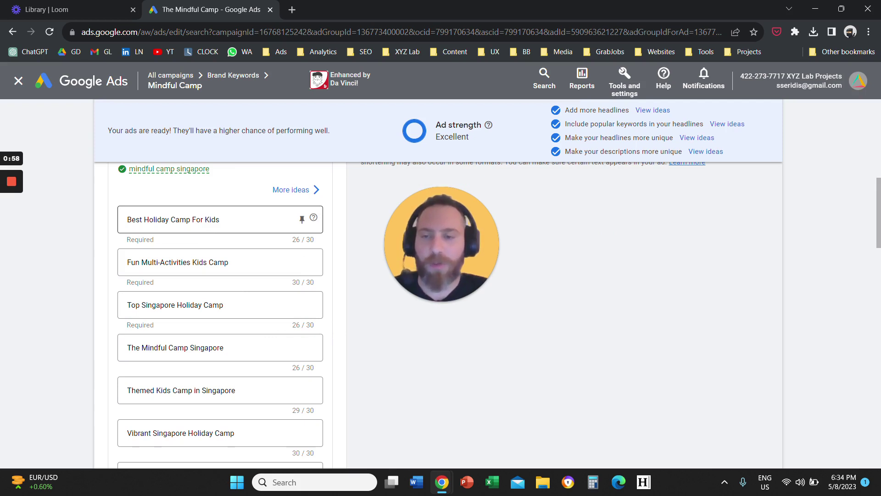
pyautogui.scroll(-14, 296, 314)
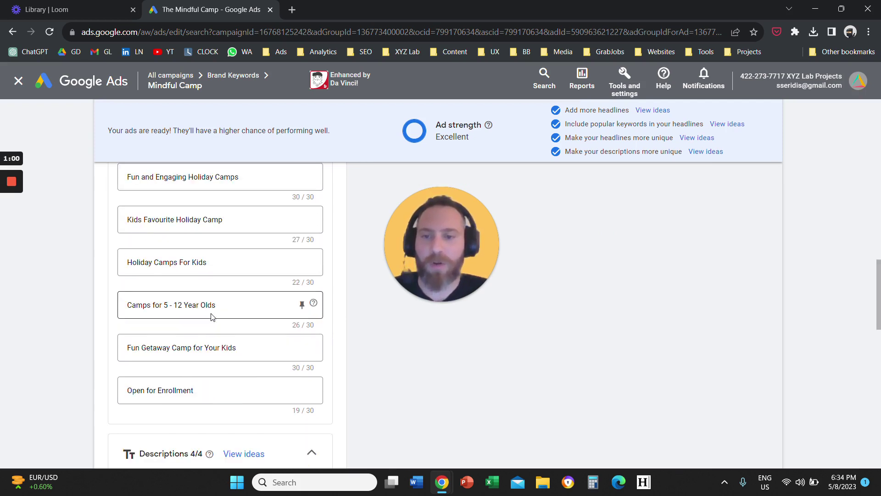
pyautogui.scroll(13, 237, 299)
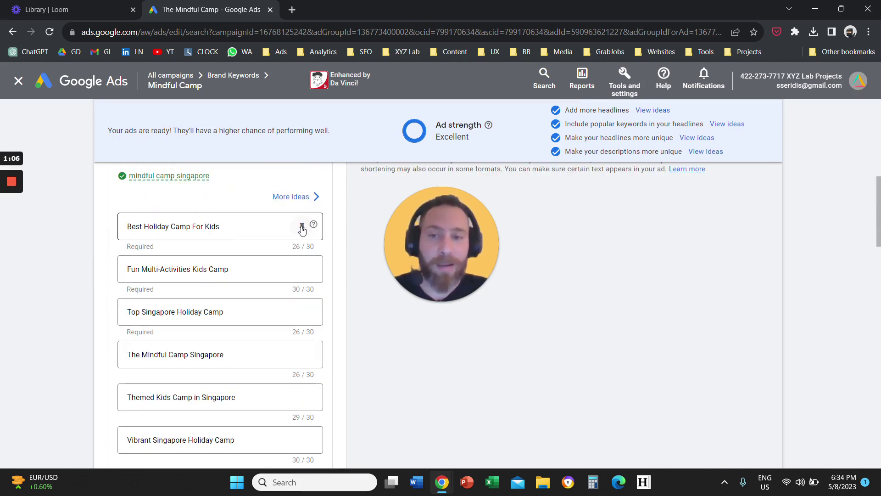
pyautogui.click(302, 228)
pyautogui.moveTo(440, 227); pyautogui.dragTo(672, 230)
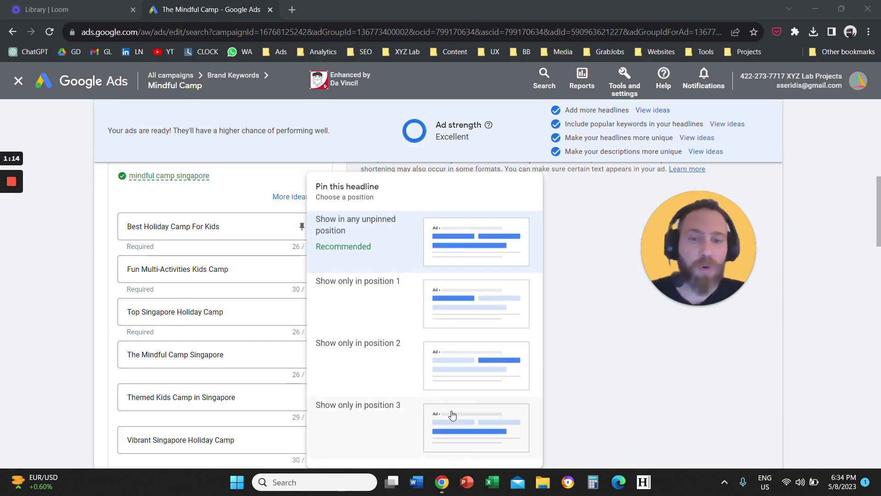
pyautogui.click(586, 338)
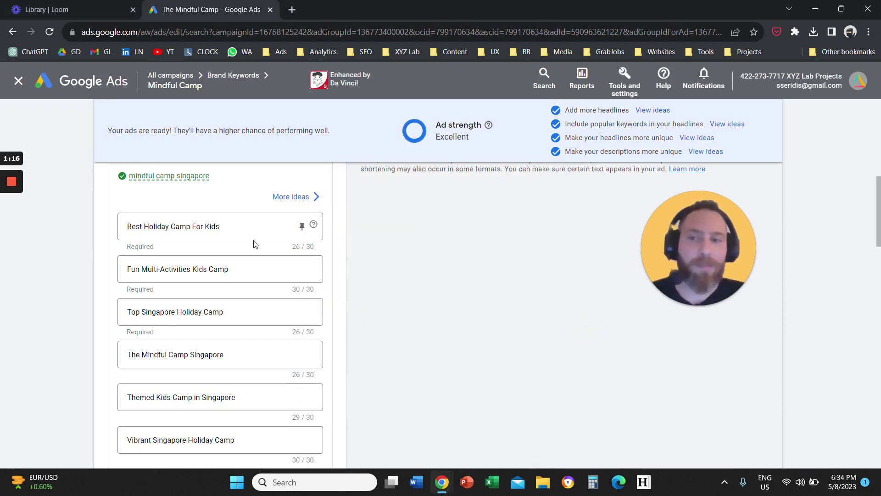
# Pin 'Best Holiday Camp For Kids' to position 1 and highlight the updated preview headline.
pyautogui.moveTo(131, 226); pyautogui.dragTo(321, 230)
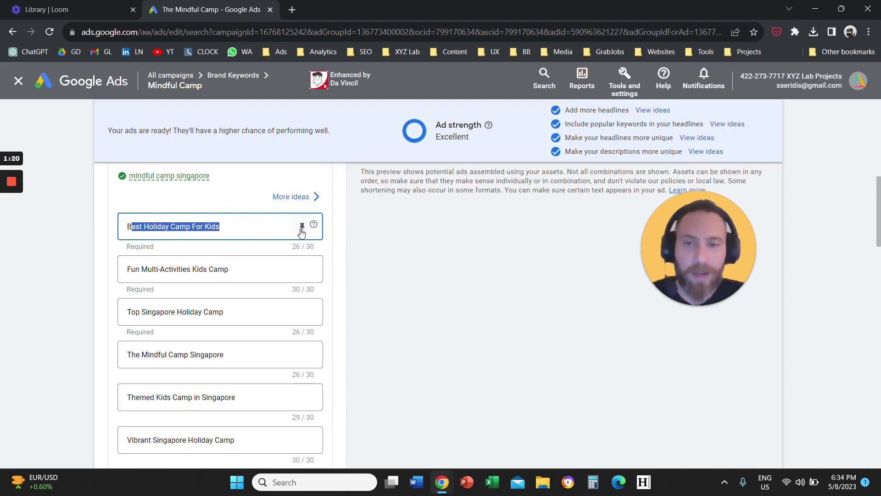
pyautogui.click(302, 228)
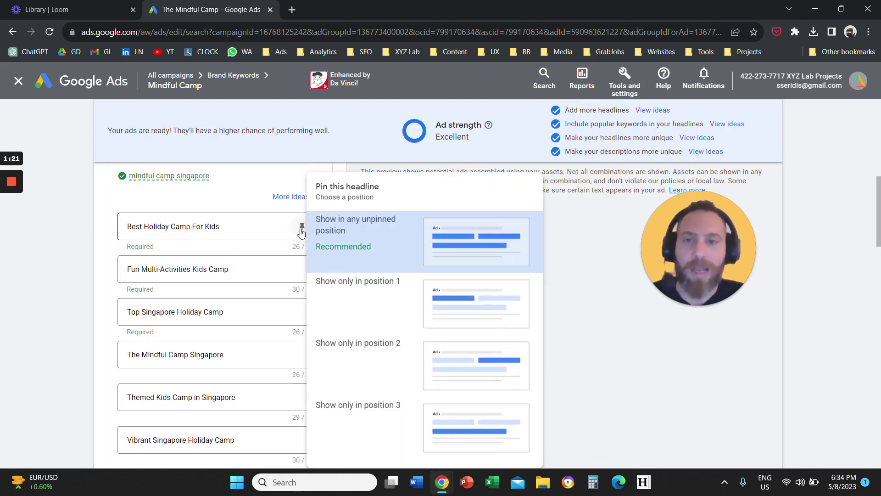
pyautogui.click(445, 307)
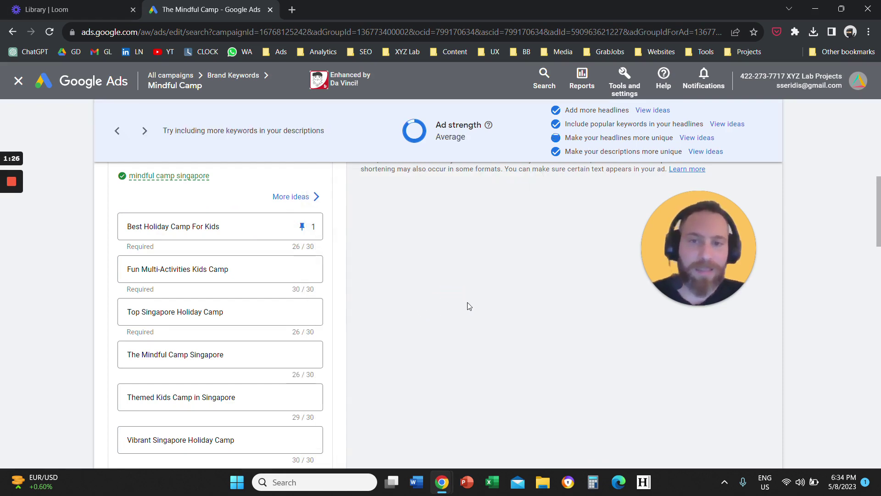
pyautogui.scroll(6, 468, 306)
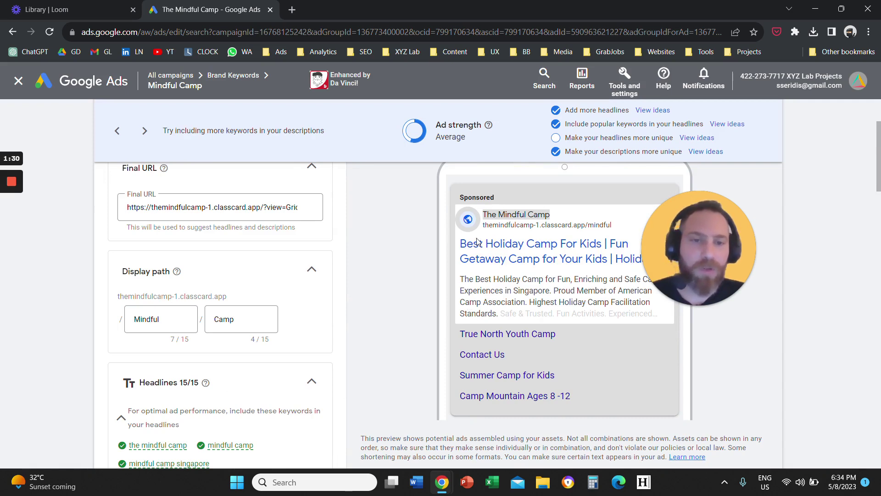
pyautogui.moveTo(460, 244); pyautogui.dragTo(598, 261)
pyautogui.click(389, 262)
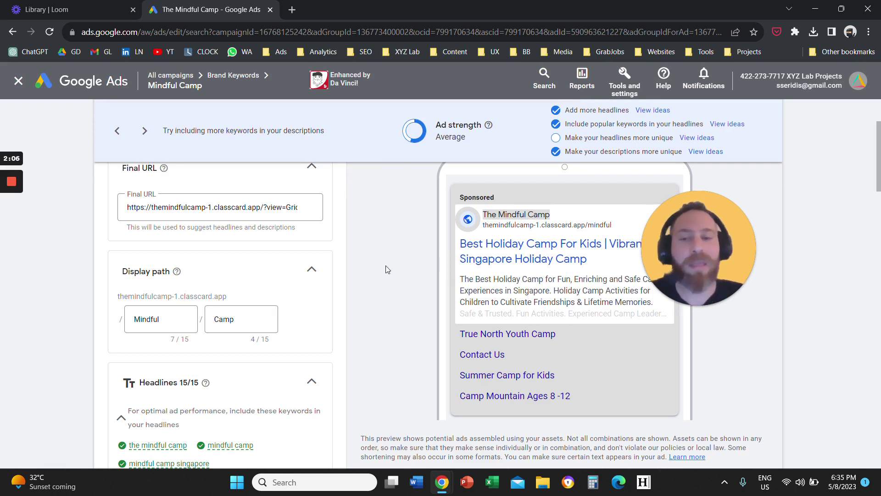
pyautogui.scroll(-20, 385, 269)
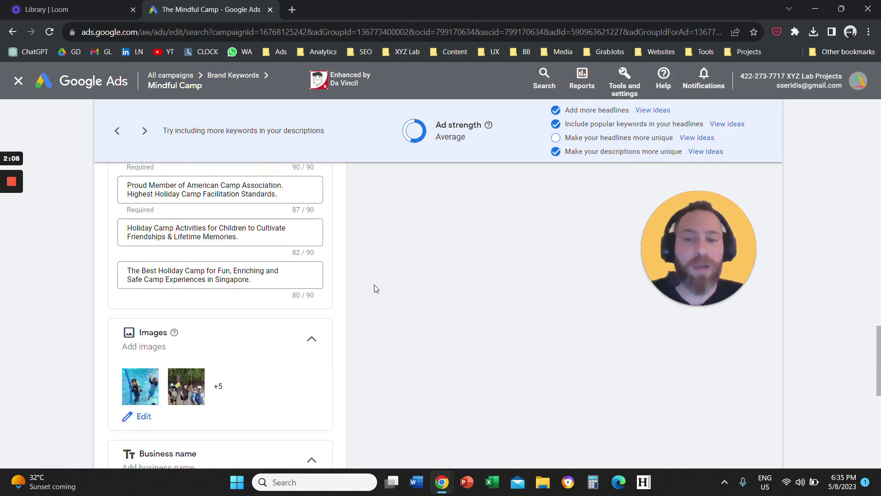
pyautogui.scroll(3, 376, 289)
pyautogui.click(237, 291)
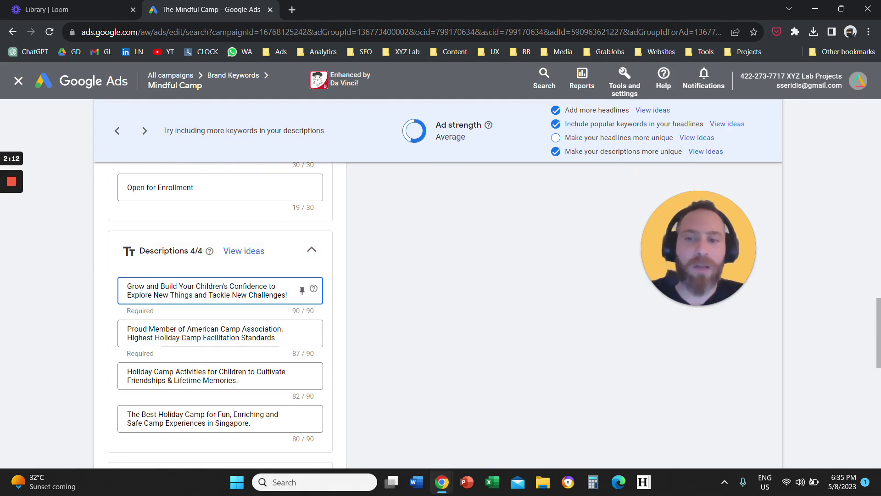
pyautogui.click(301, 291)
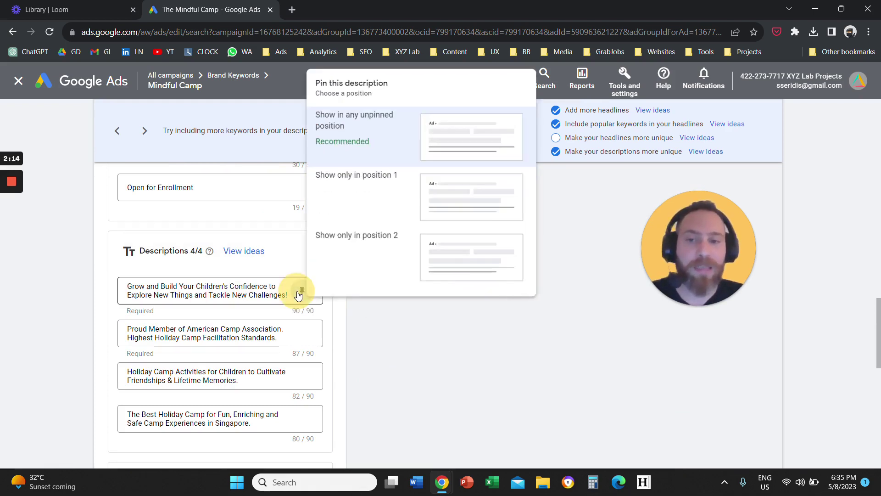
pyautogui.click(484, 198)
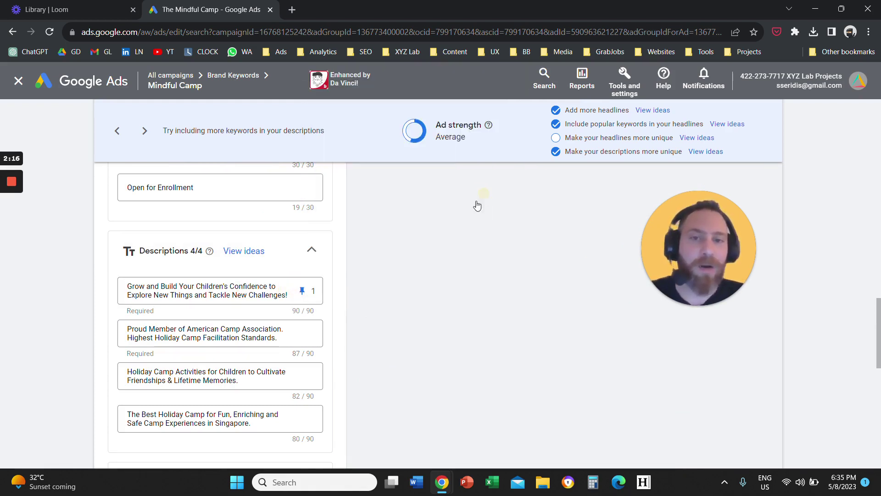
pyautogui.click(306, 295)
pyautogui.click(390, 142)
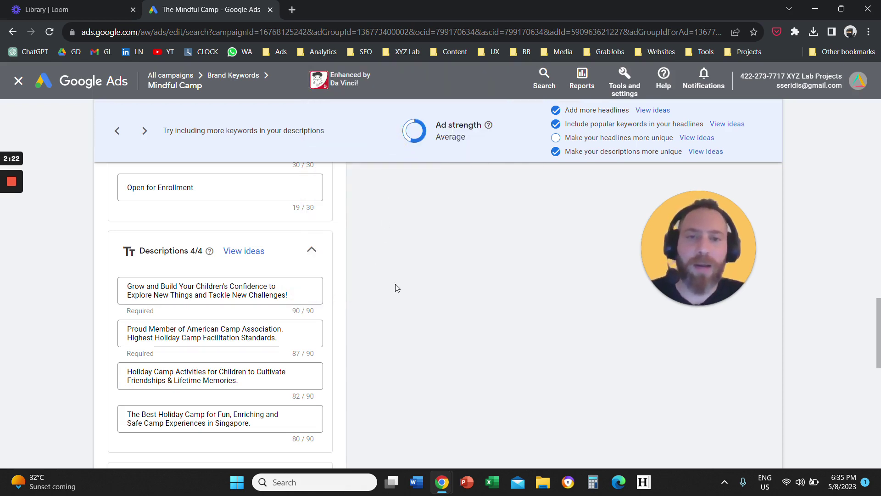
pyautogui.scroll(15, 397, 290)
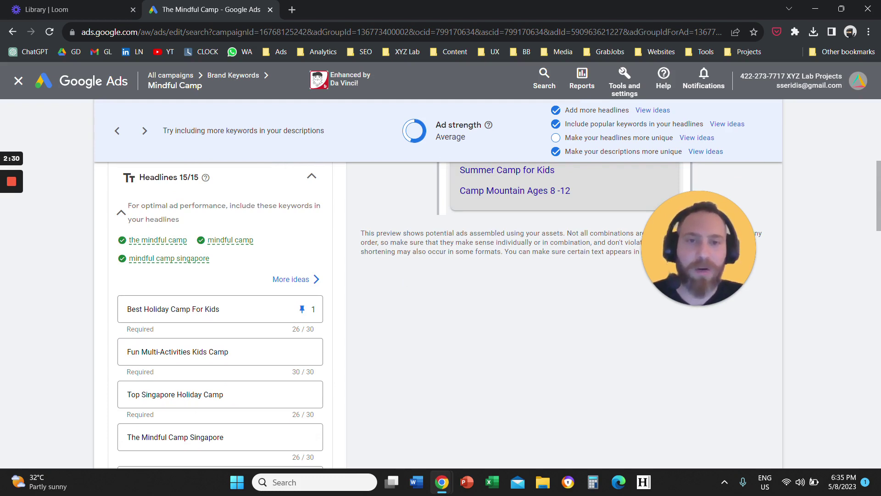
# Note the Average ad strength and unpin the first headline to show in any position.
pyautogui.moveTo(441, 124); pyautogui.dragTo(462, 137)
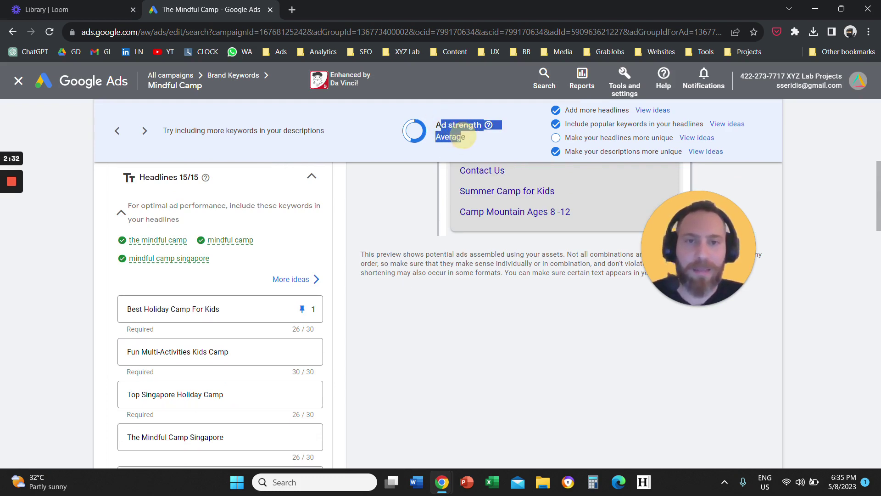
pyautogui.click(463, 136)
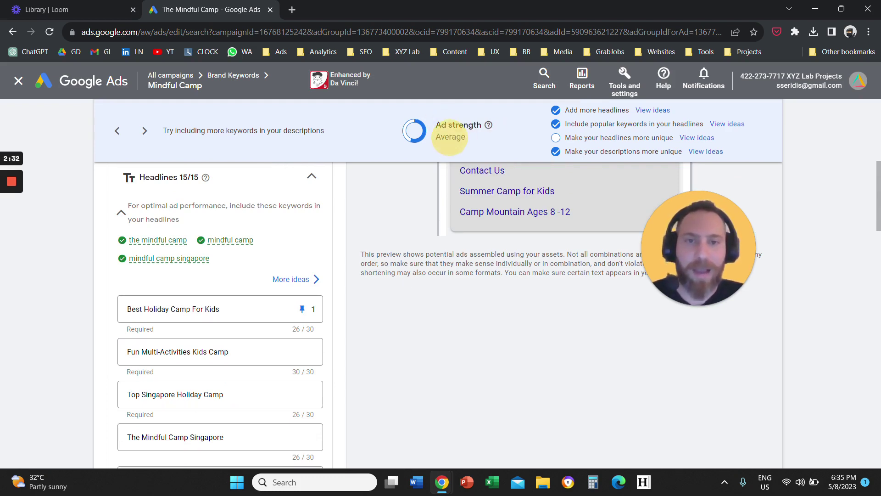
pyautogui.click(302, 312)
pyautogui.click(450, 134)
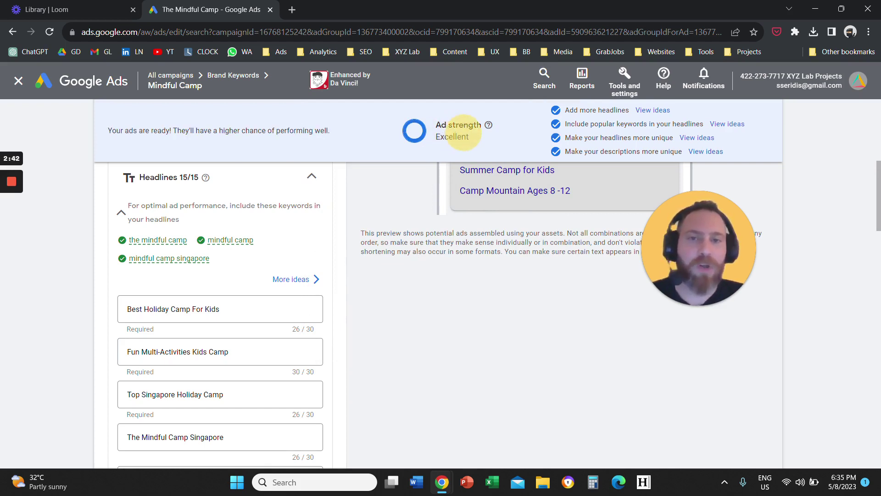
pyautogui.click(473, 140)
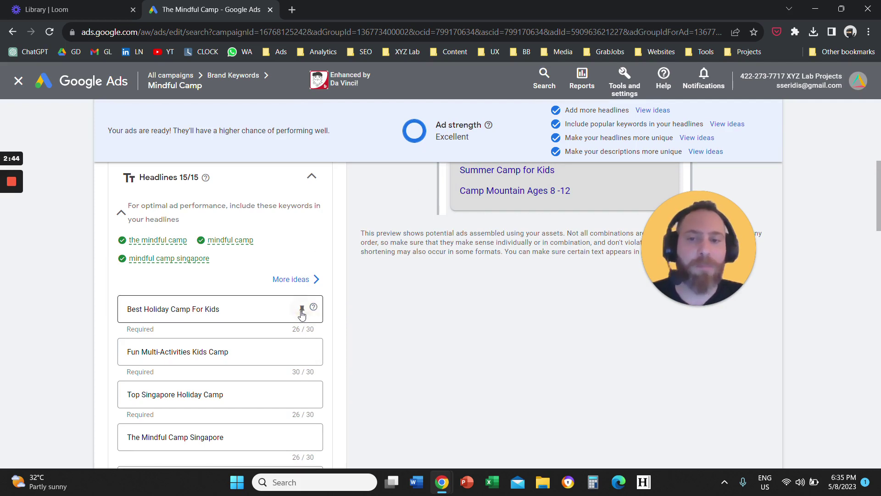
# Re-pin the first headline to position 1, then unpin it again.
pyautogui.click(302, 309)
pyautogui.click(434, 180)
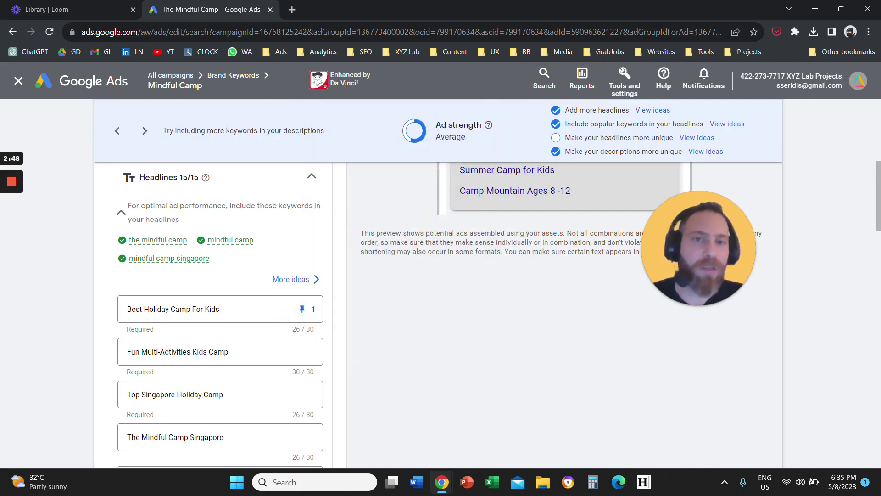
pyautogui.moveTo(434, 121); pyautogui.dragTo(466, 138)
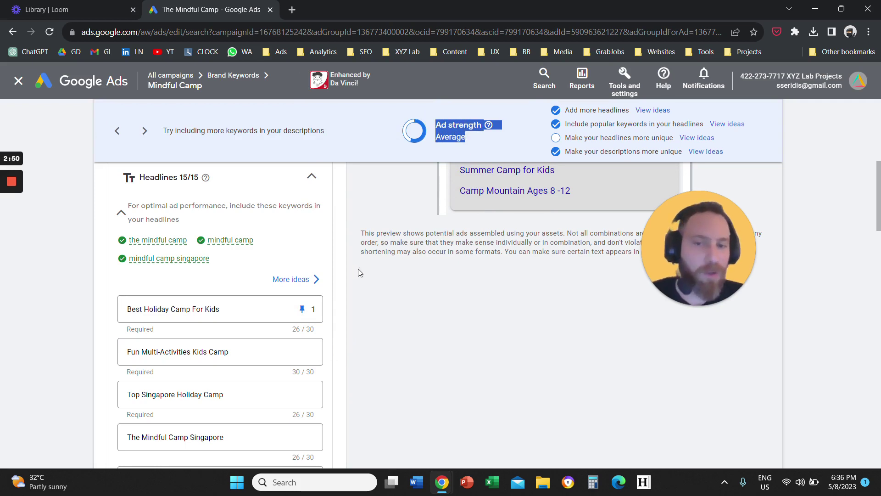
pyautogui.click(306, 314)
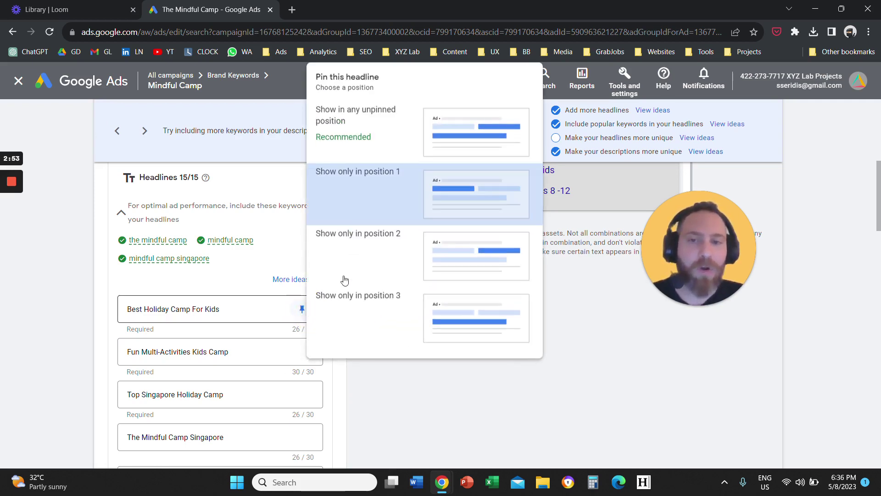
pyautogui.click(436, 142)
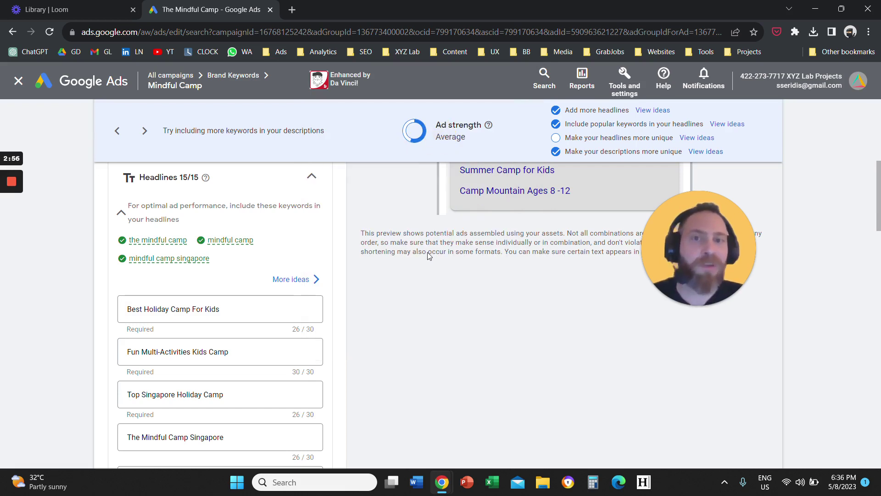